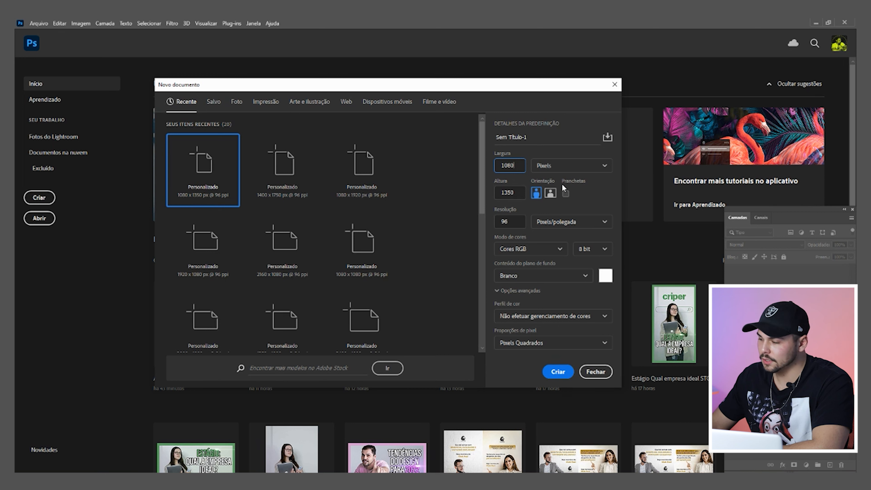
Create a new document 4320 px wide (1080 times 4) and 1350 px high at 96 pixels per inch
click(515, 168)
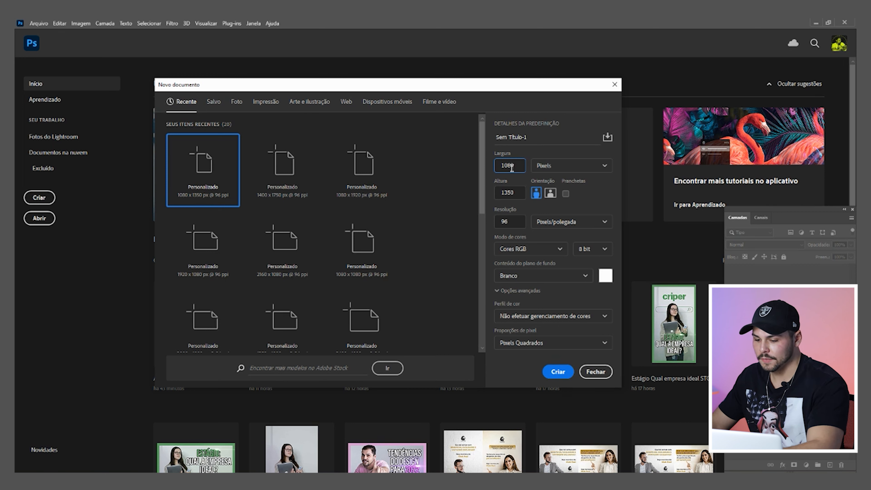
text(*)
text(4320)
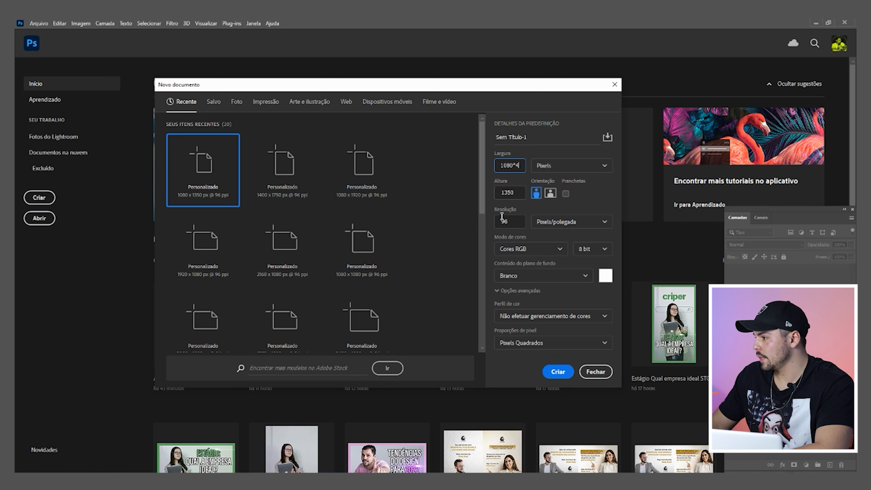
click(559, 372)
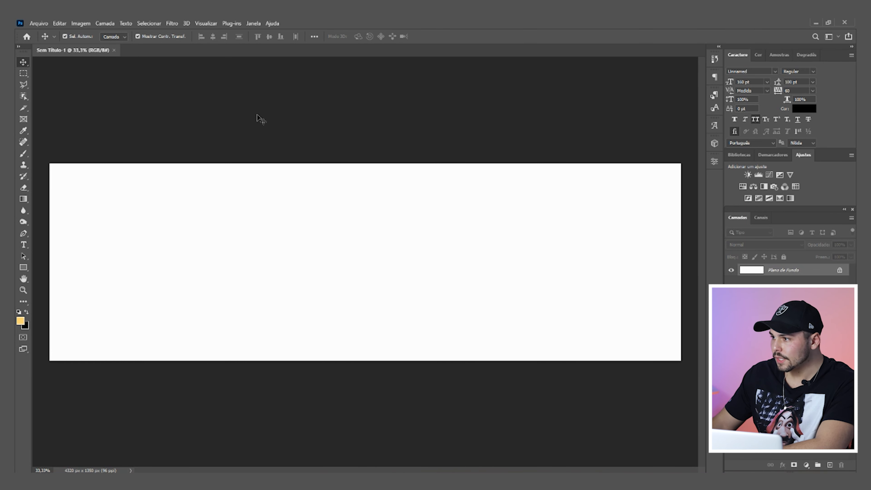
Add a guide layout that divides the canvas into 4 equal columns
click(207, 24)
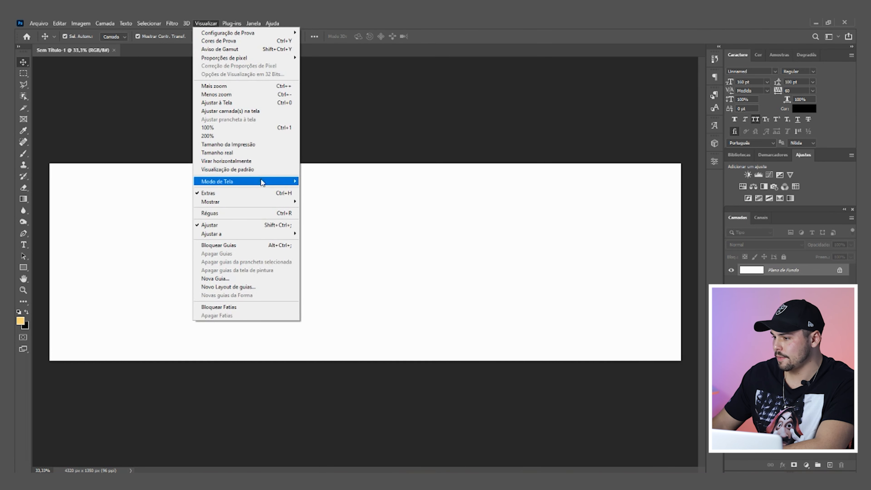
click(265, 288)
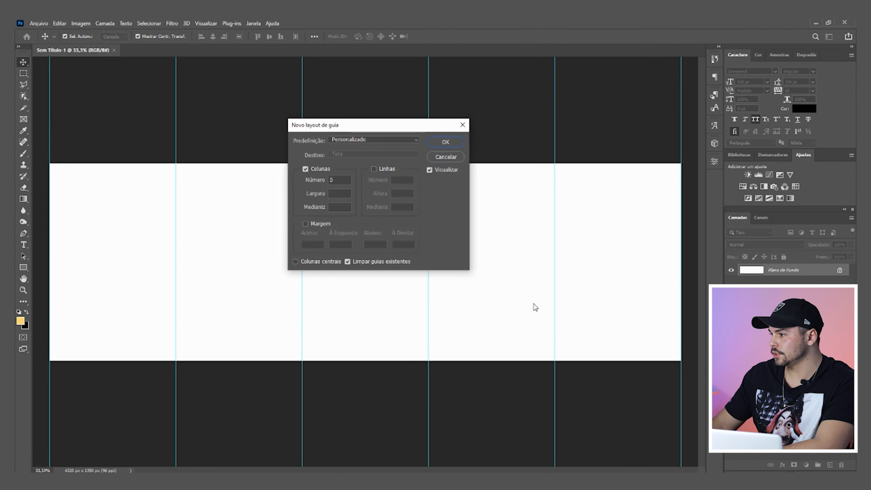
drag(385, 131, 348, 82)
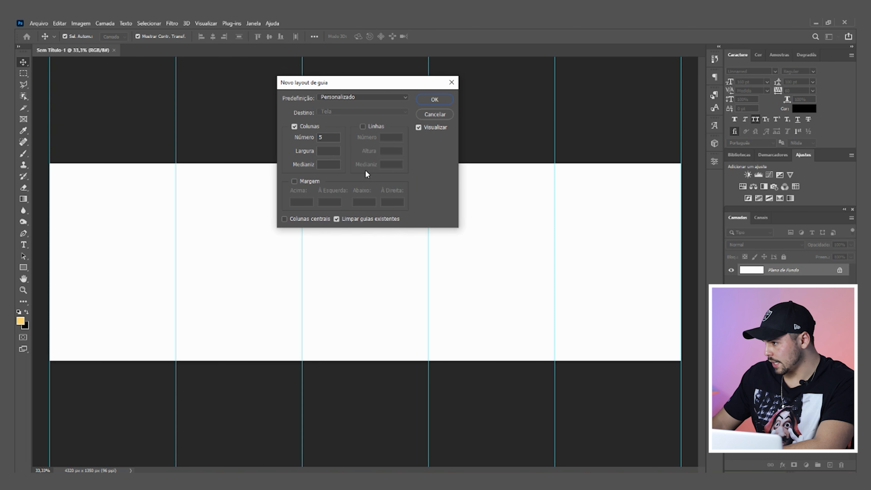
drag(326, 136, 299, 139)
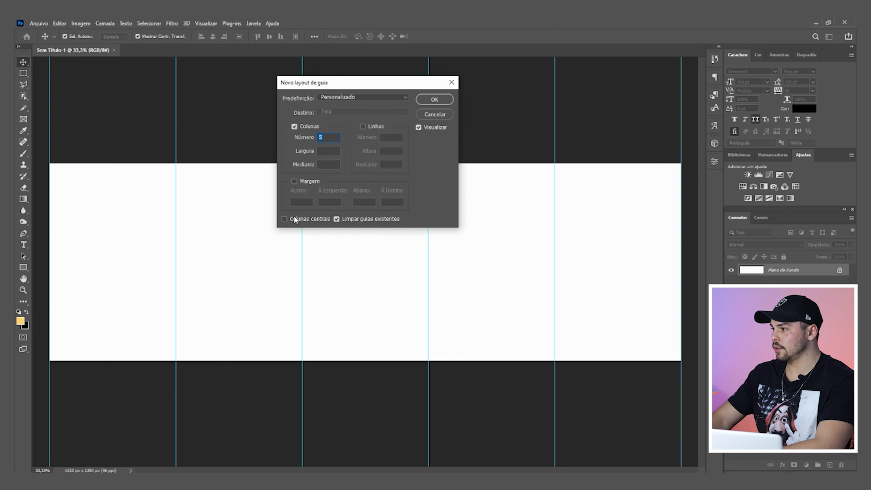
text(4)
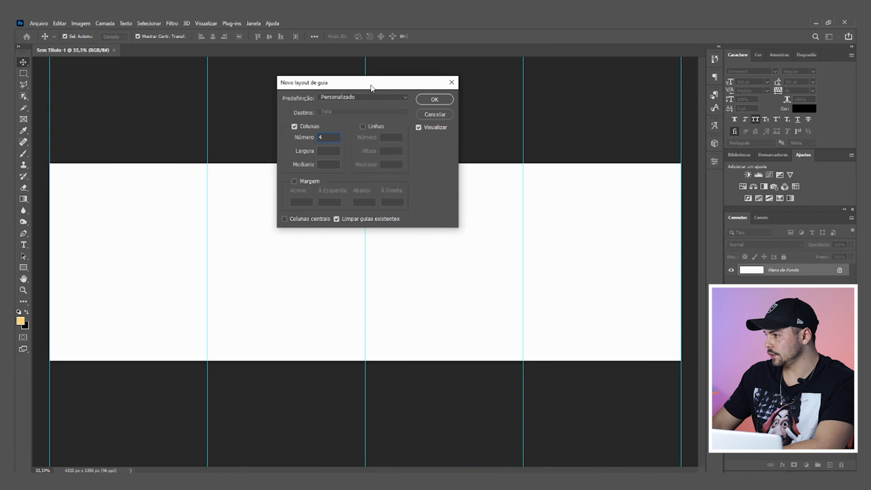
drag(372, 88, 414, 91)
click(477, 103)
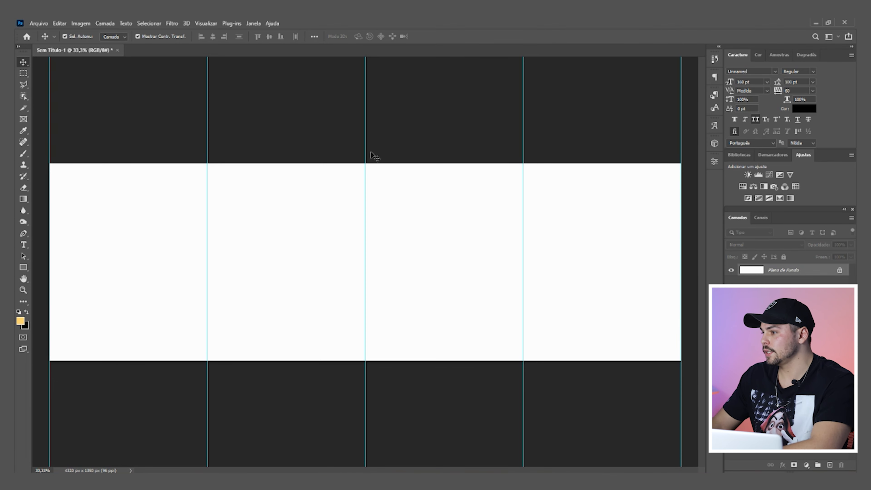
Add 2 rows with a 0 px gutter to the four-column guide layout
click(206, 24)
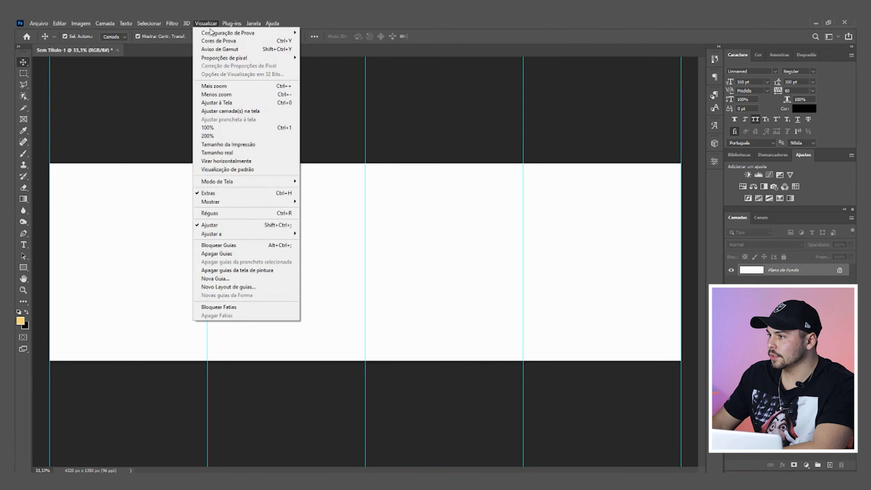
click(266, 287)
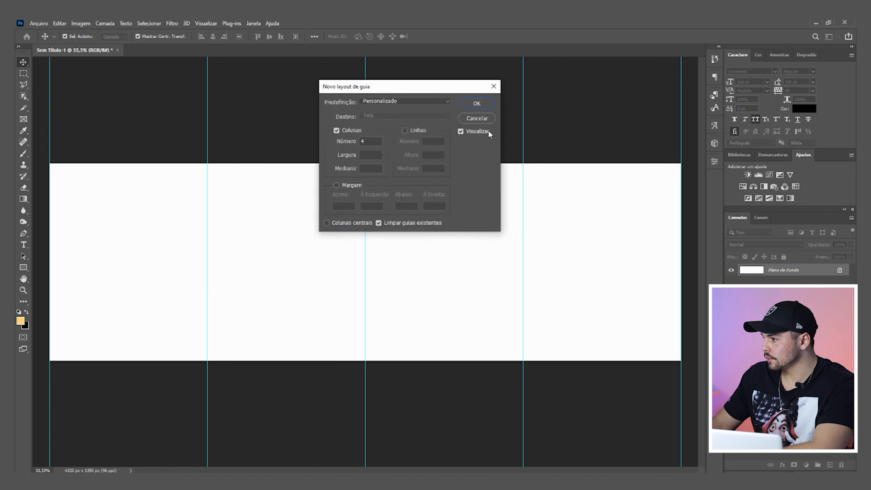
drag(388, 89, 514, 78)
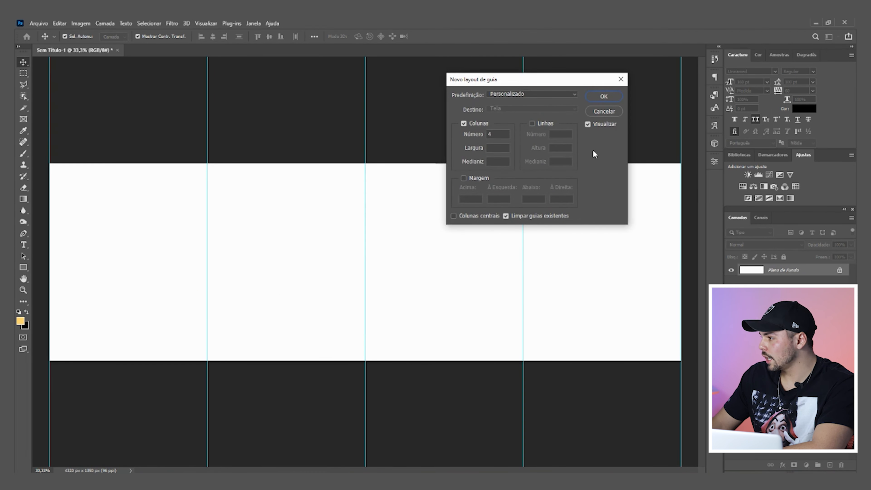
click(532, 123)
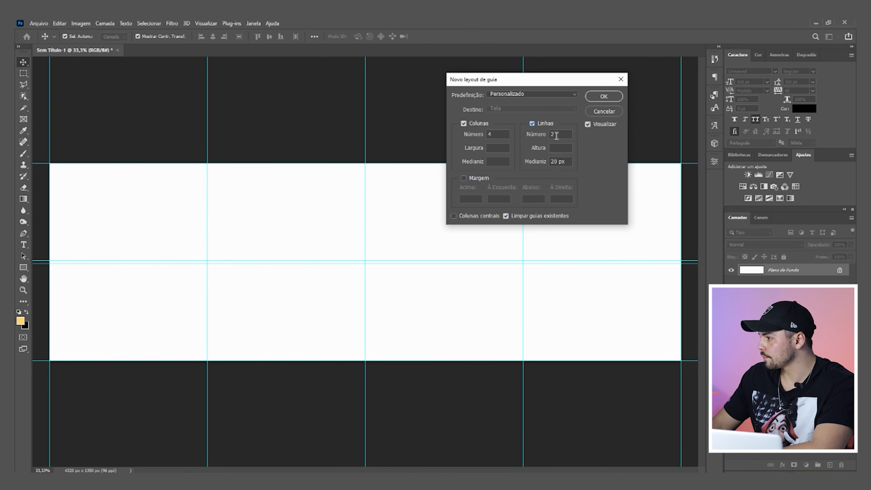
text(2)
double_click(572, 164)
text(0)
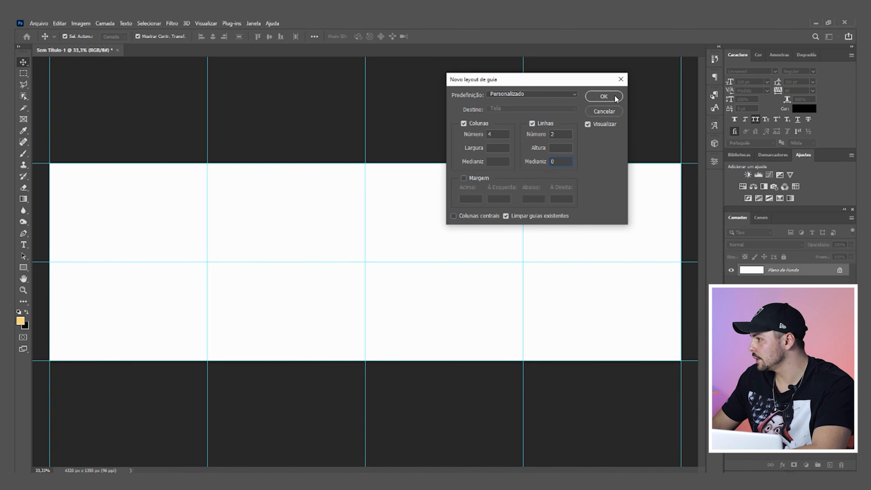
Add 50 px margins on all four sides and a 100 px column gutter to the guide layout and apply it
click(464, 177)
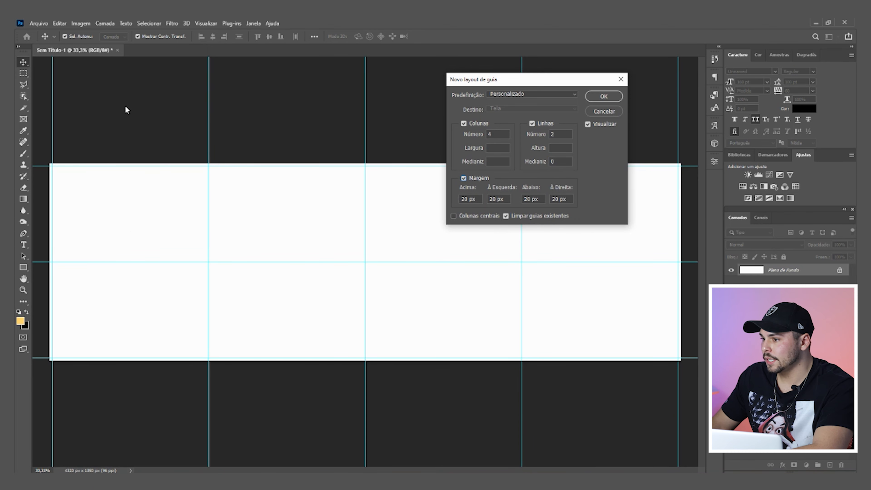
click(470, 199)
double_click(471, 198)
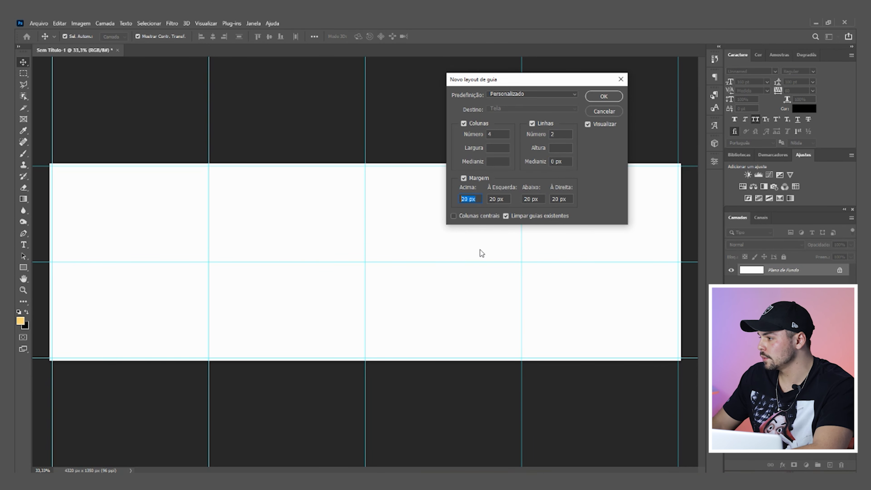
text(50)
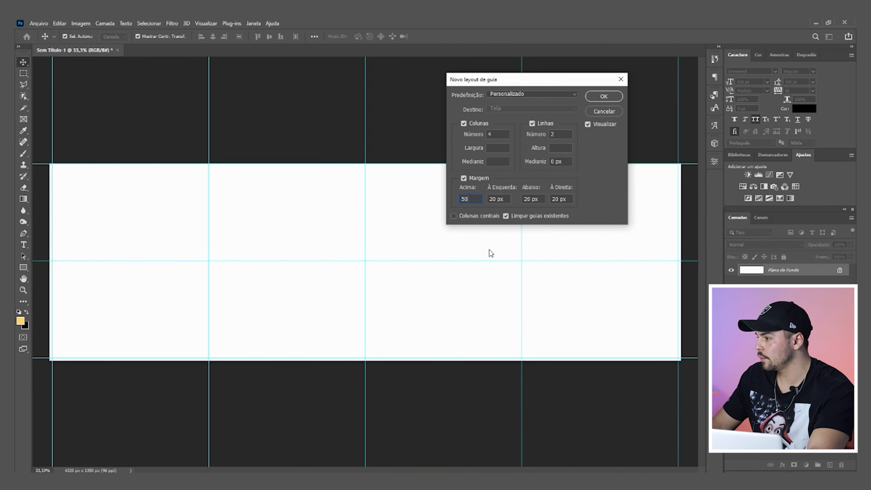
double_click(536, 198)
text(50)
double_click(495, 198)
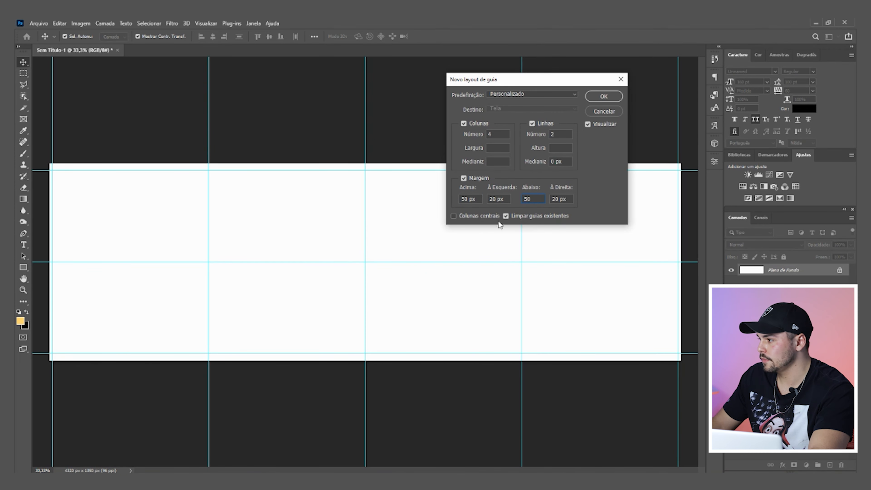
text(50)
double_click(559, 198)
text(50)
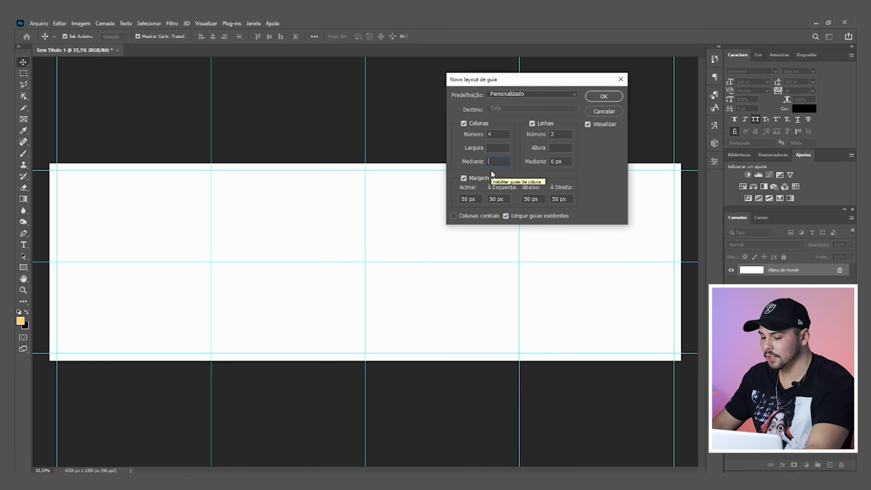
text(100)
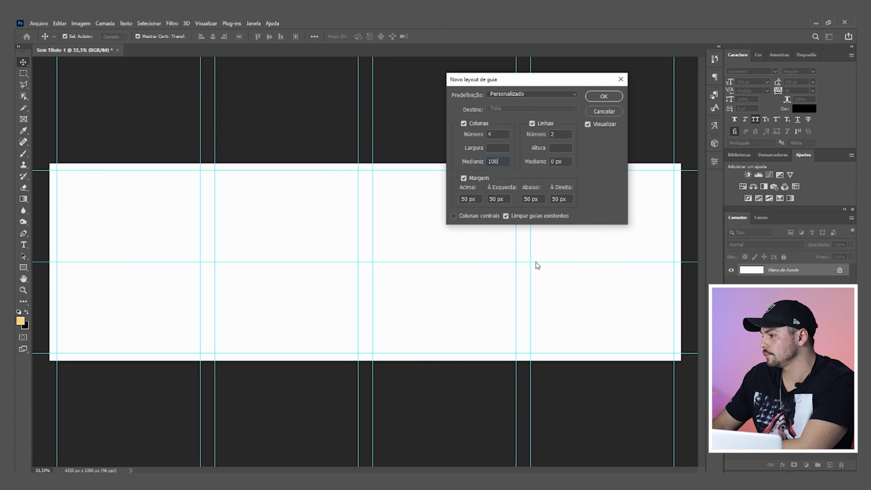
click(604, 97)
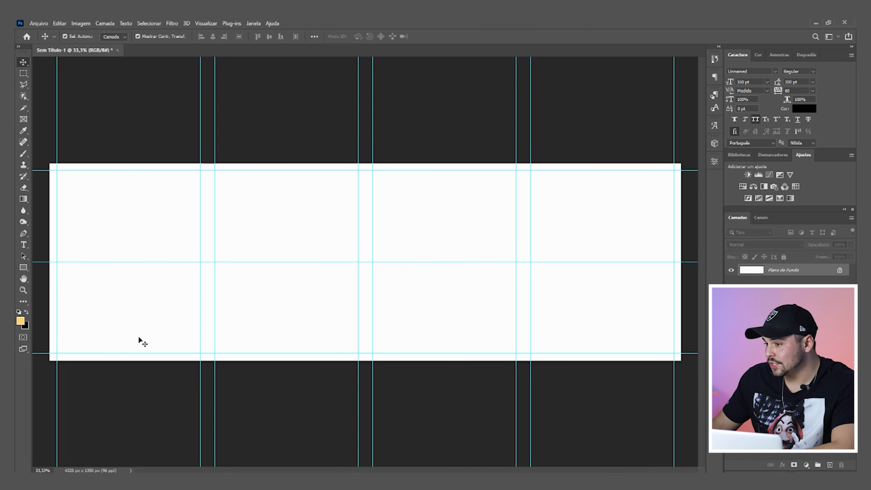
Rework the guide layout by disabling the margins, setting the column gutter to 0 and the number of columns to 8
click(206, 23)
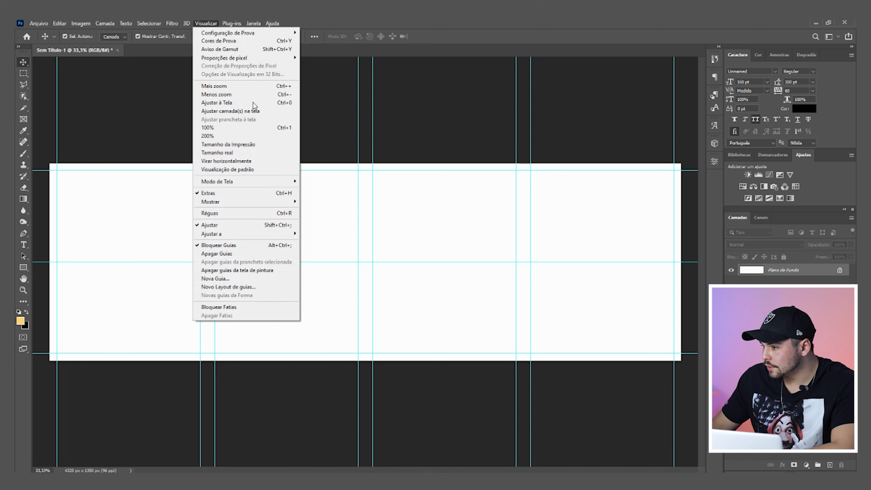
click(276, 286)
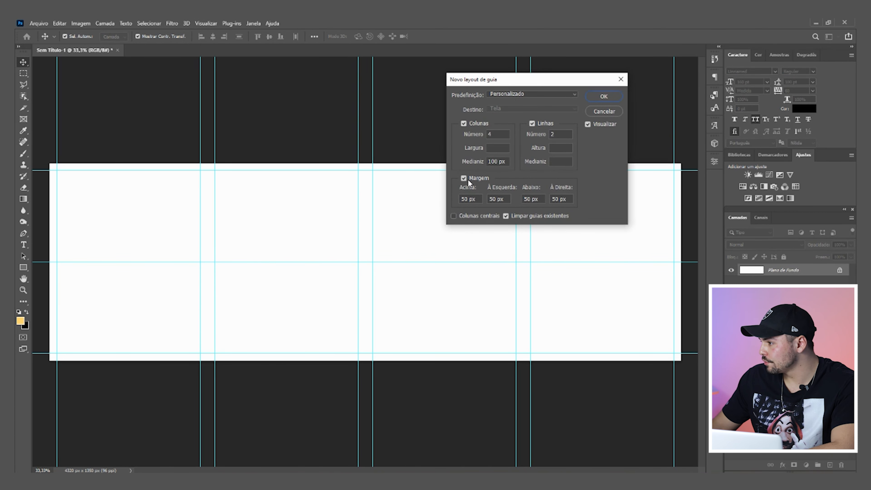
click(464, 179)
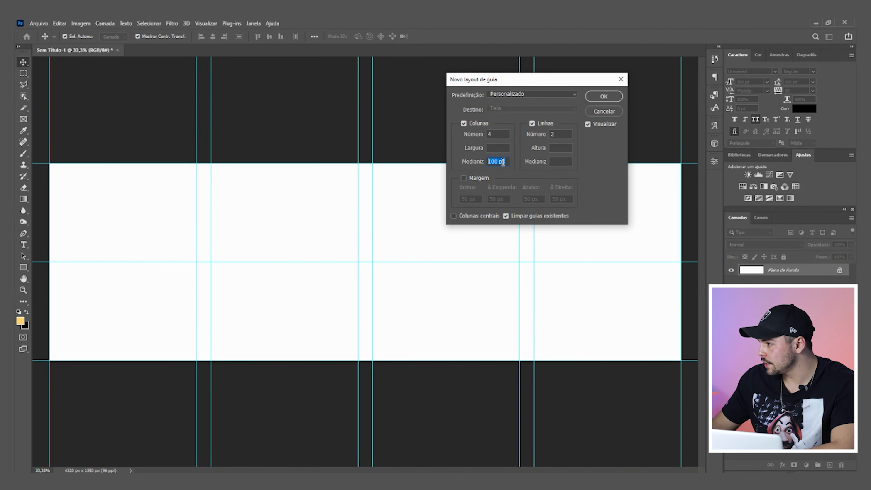
text(0)
click(491, 134)
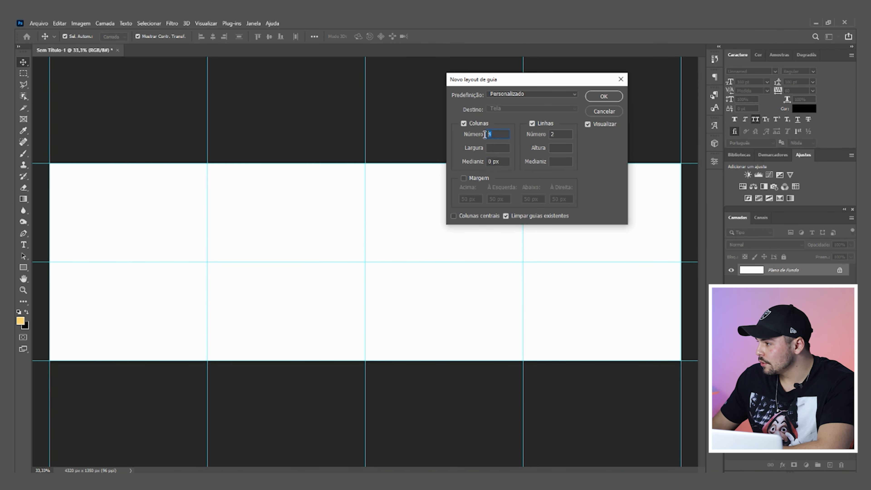
text(8)
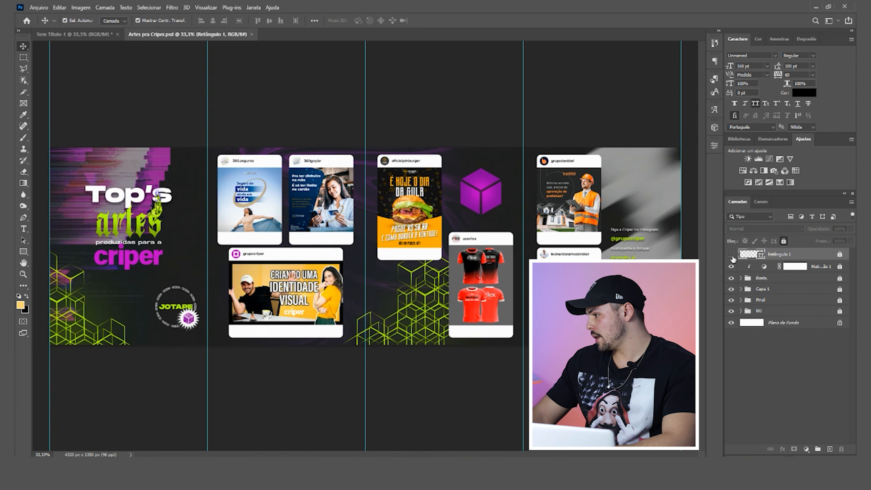
Toggle the visibility of layer groups in Artes pra Criper.psd to examine how the carousel design is built
click(730, 301)
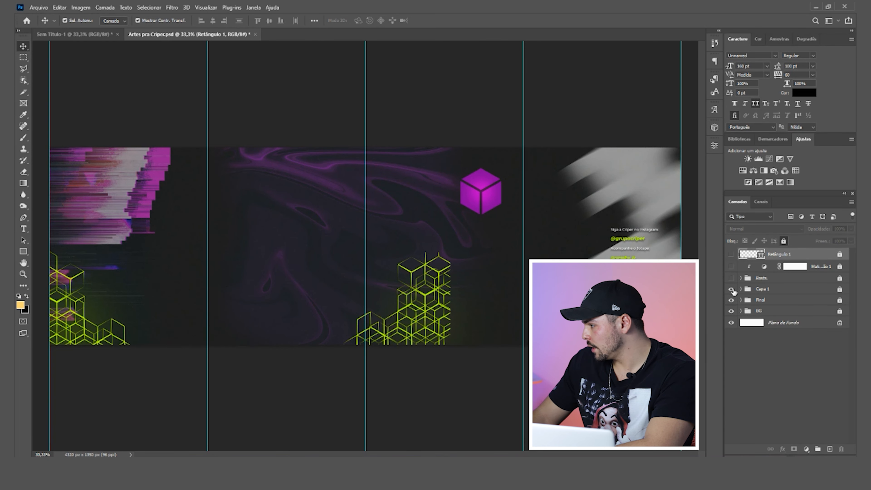
click(732, 289)
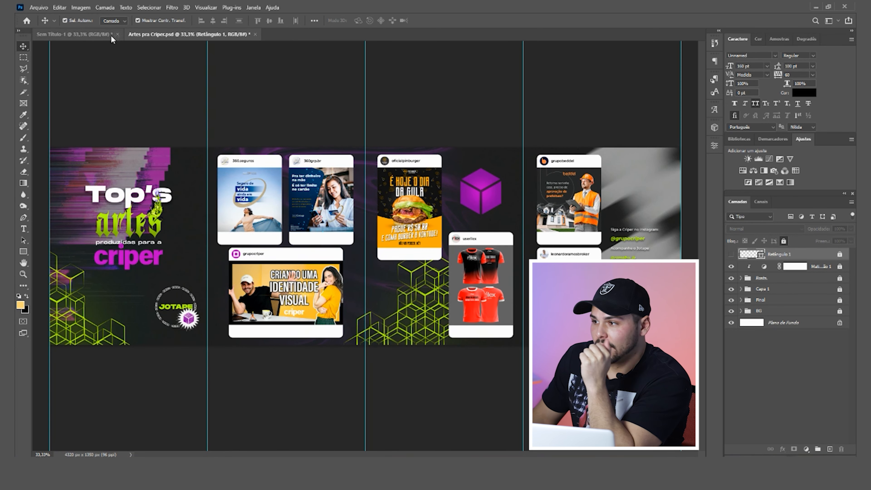
Set the canvas width of Artes pra Criper.psd to 5400 px (1080 times 5), anchored at the middle left so it extends rightward
click(74, 8)
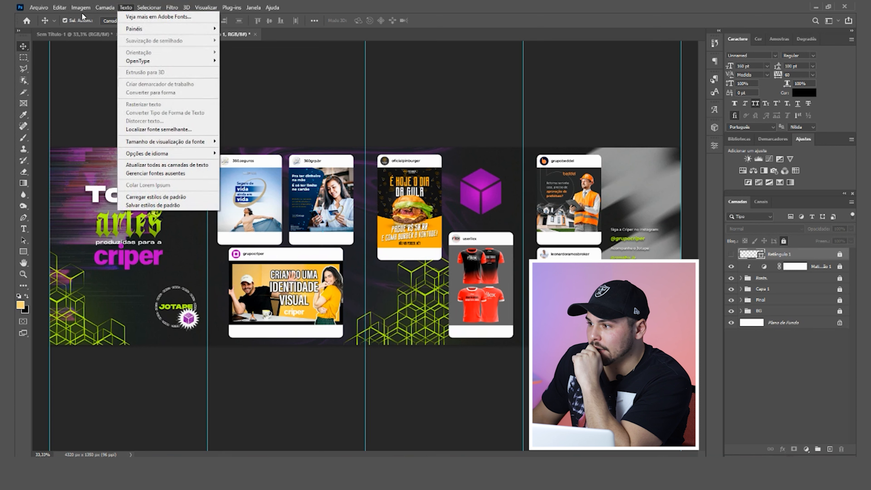
click(75, 10)
click(80, 8)
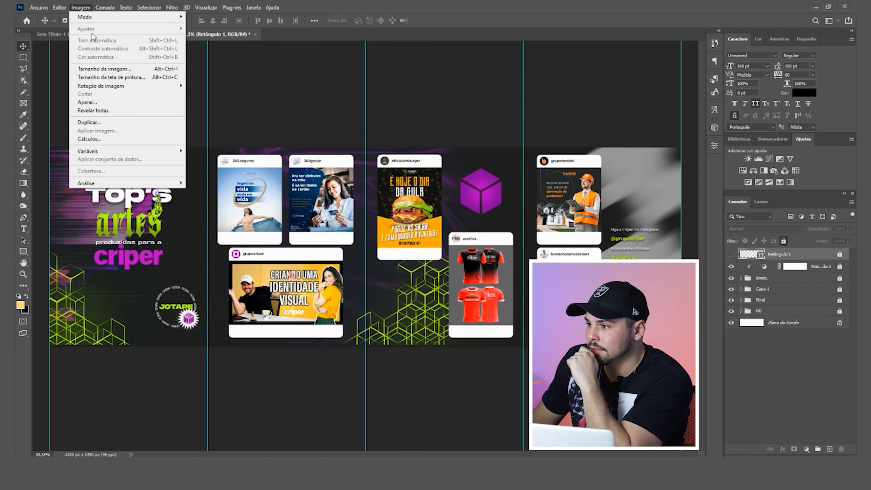
click(129, 79)
drag(651, 140, 536, 93)
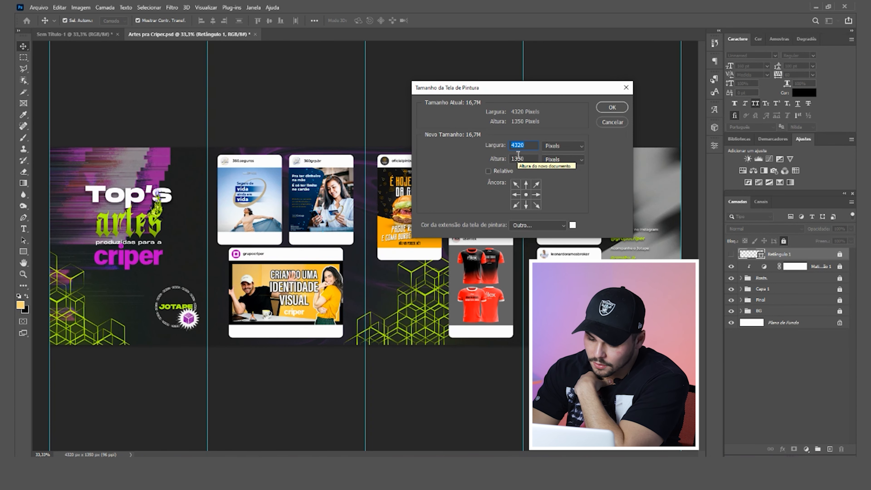
text(1080)
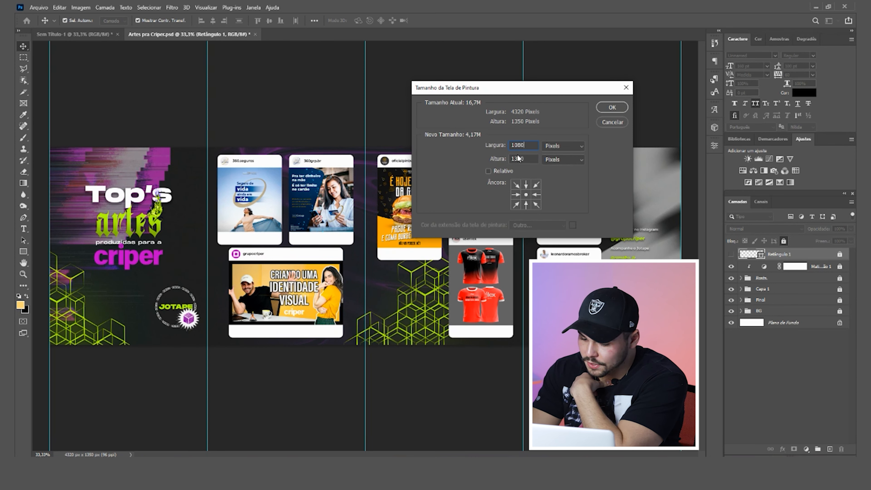
text(*)
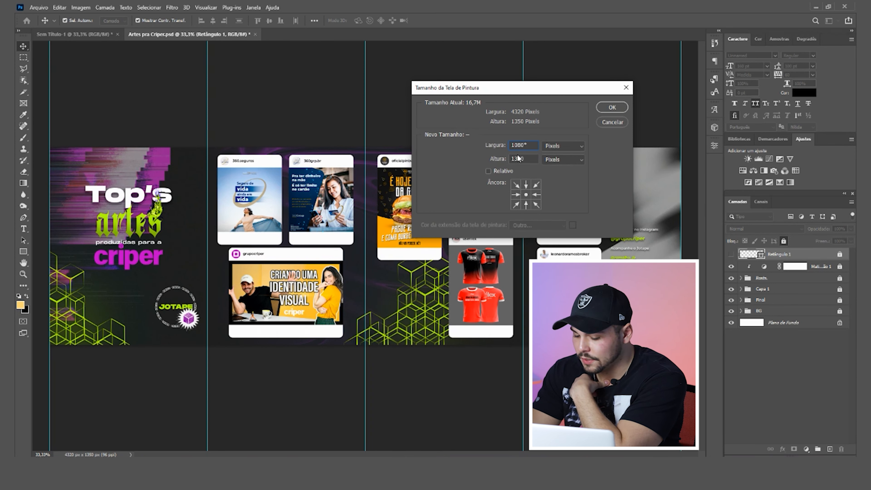
text(5400)
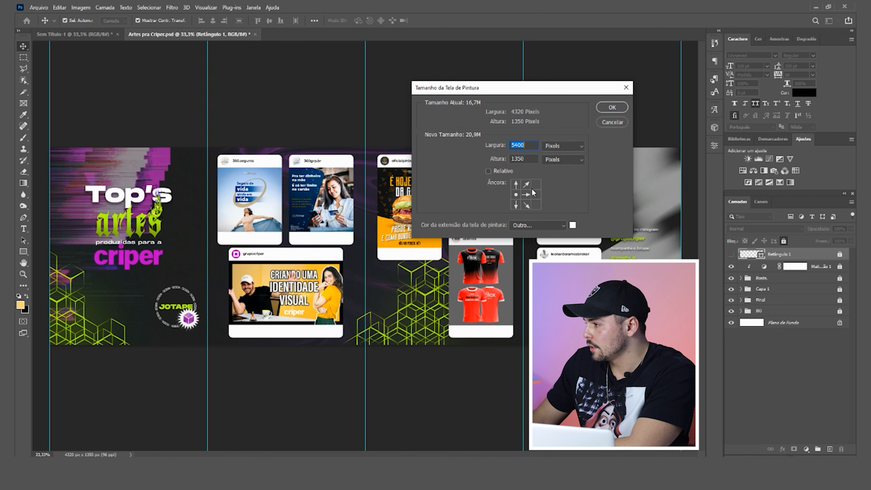
click(613, 108)
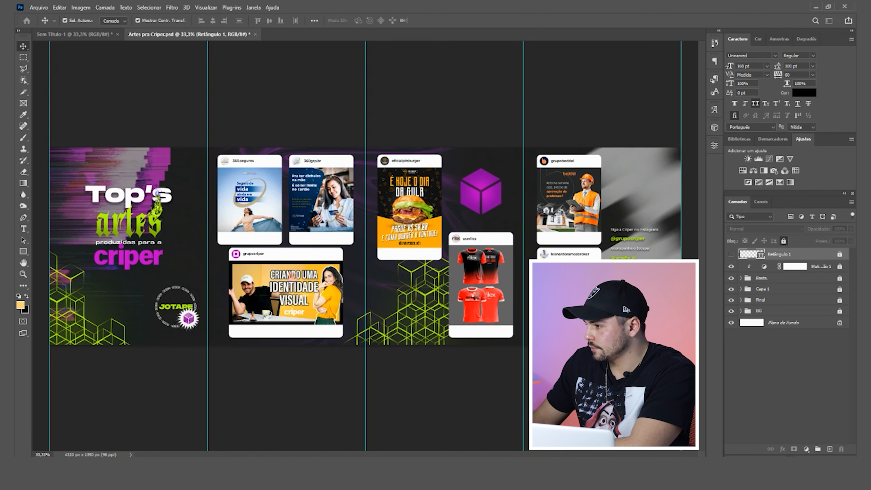
Set the canvas width of Artes pra Criper.psd to 4320 px (1080 times 4), anchored at the middle left, and accept the clipping
scroll(480, 291, right, 3)
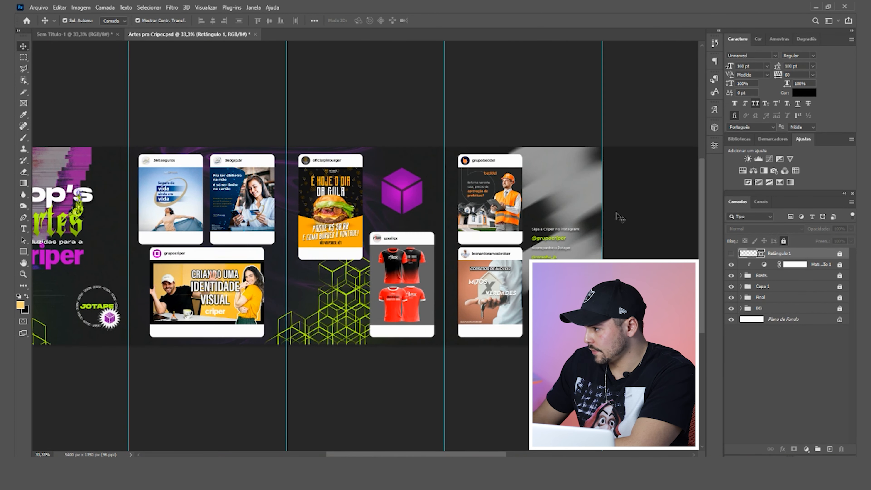
ctrl+click(619, 137)
key(ctrl+0)
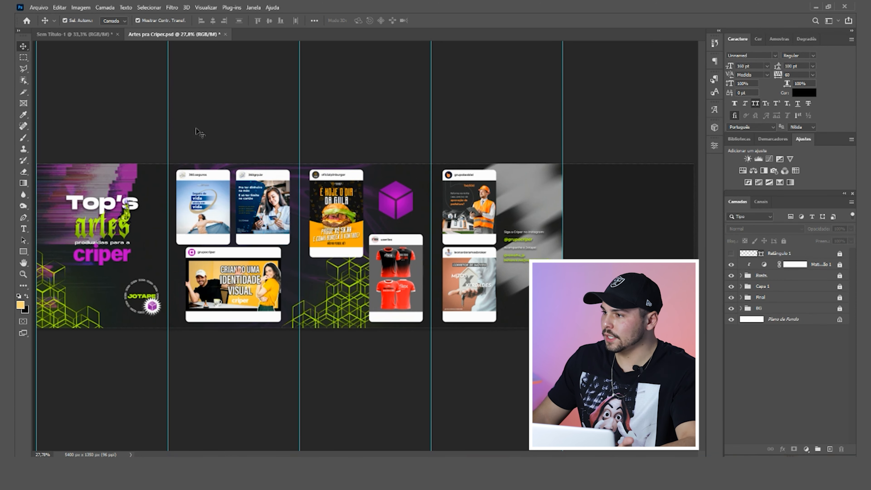
click(60, 7)
mouse_move(81, 7)
click(111, 77)
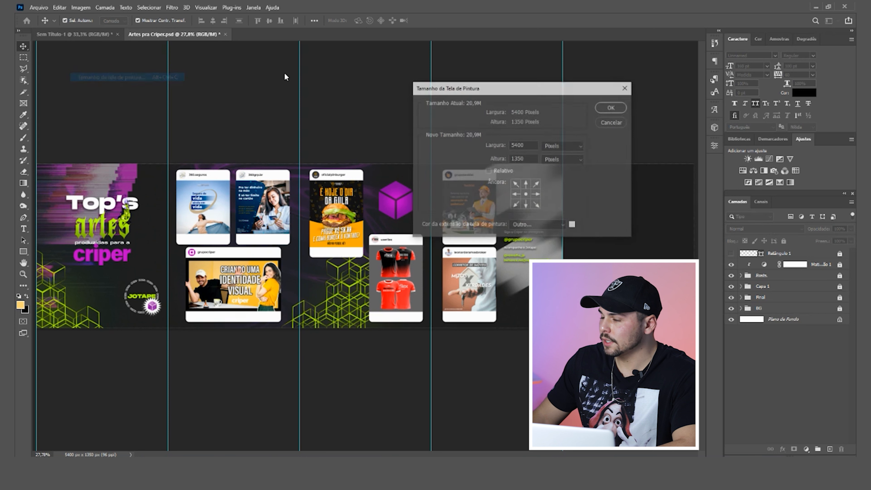
text(1080)
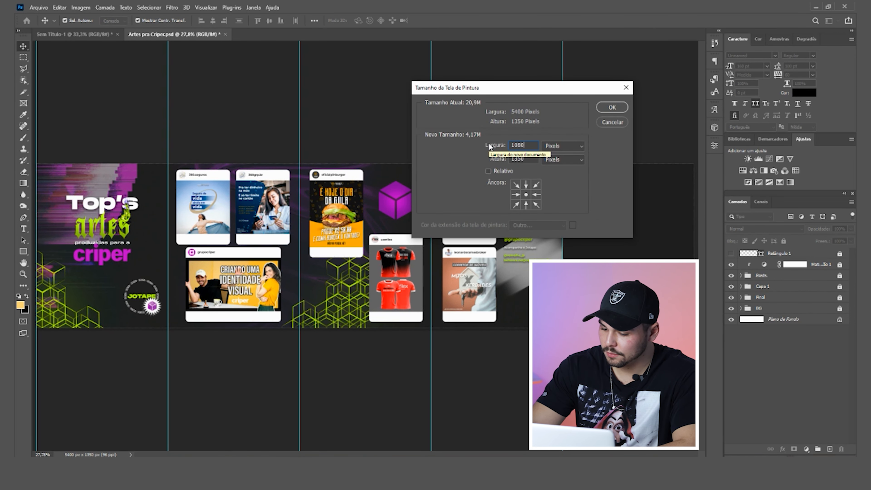
text(*4)
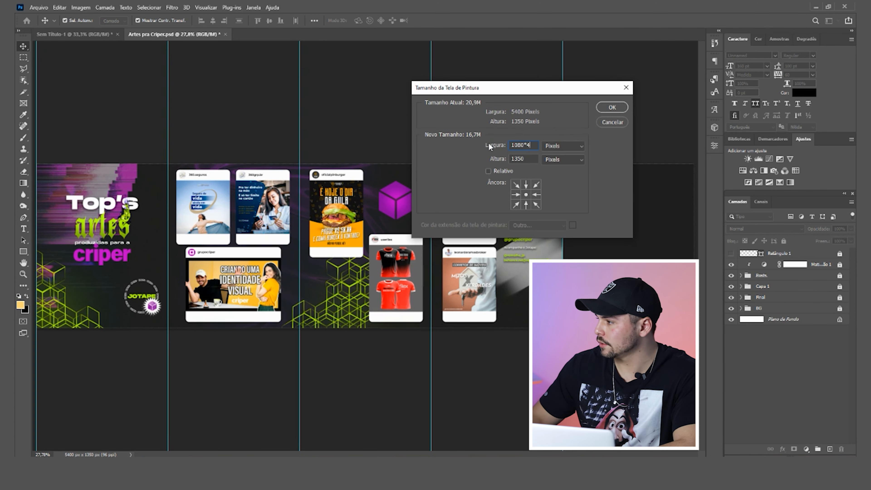
click(516, 195)
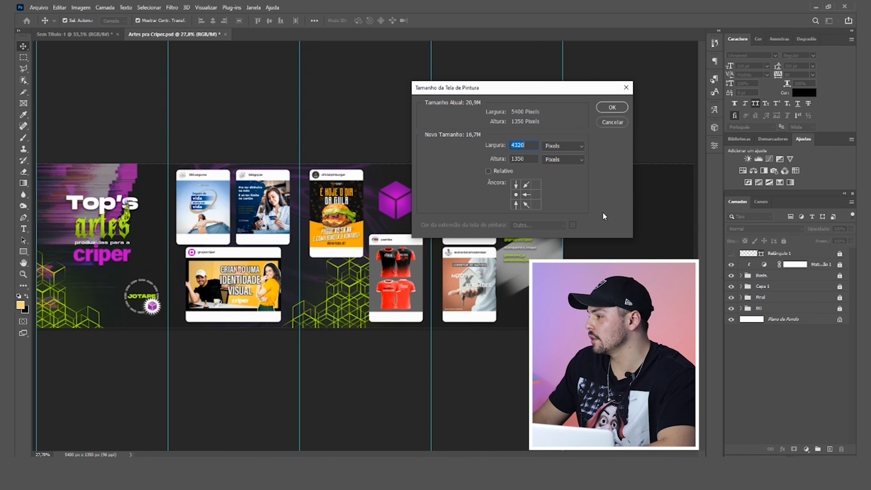
click(608, 109)
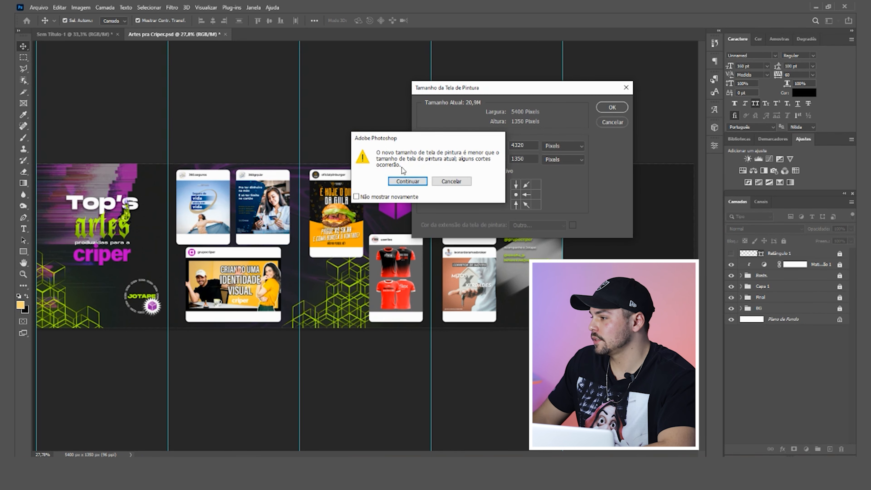
click(398, 181)
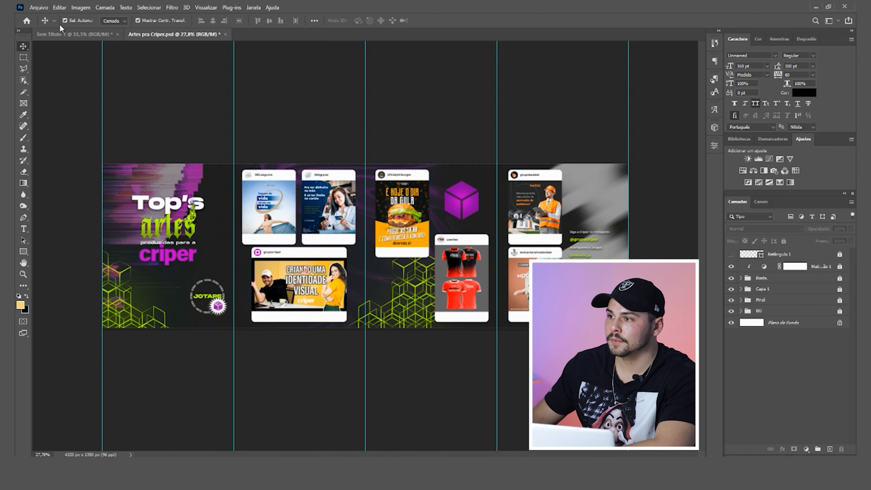
Save the document on the computer as Artes pra Criper Carrossel in the Download folder, in Photoshop format with maximized compatibility
click(39, 7)
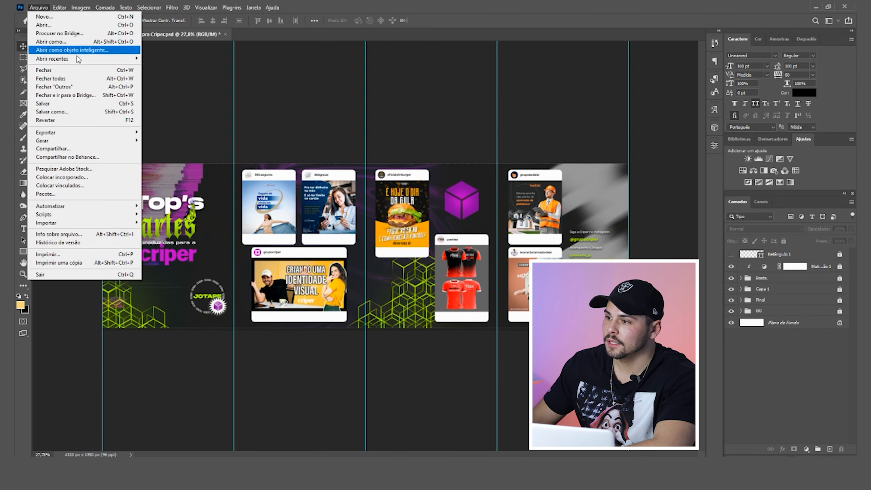
click(104, 112)
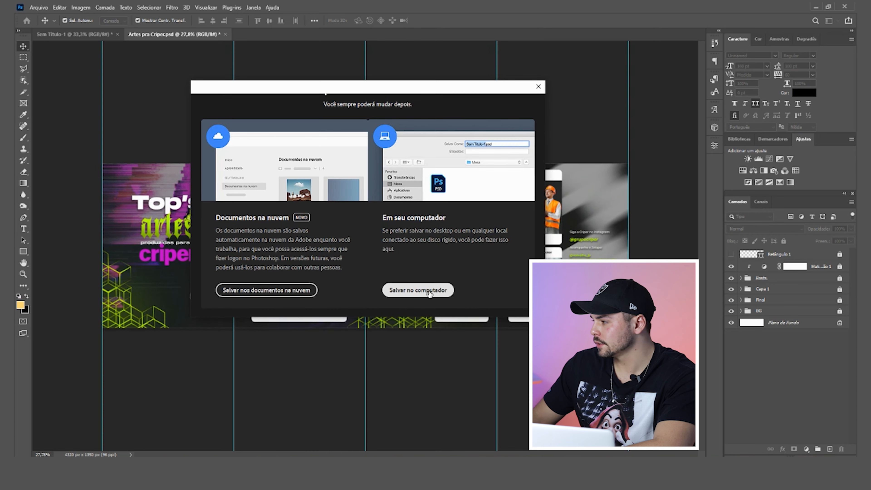
click(431, 291)
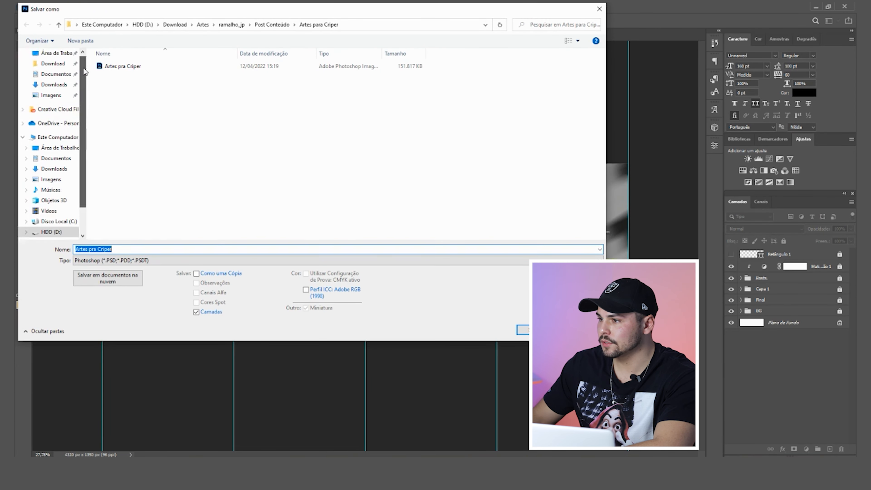
scroll(85, 71, up, 1)
click(53, 81)
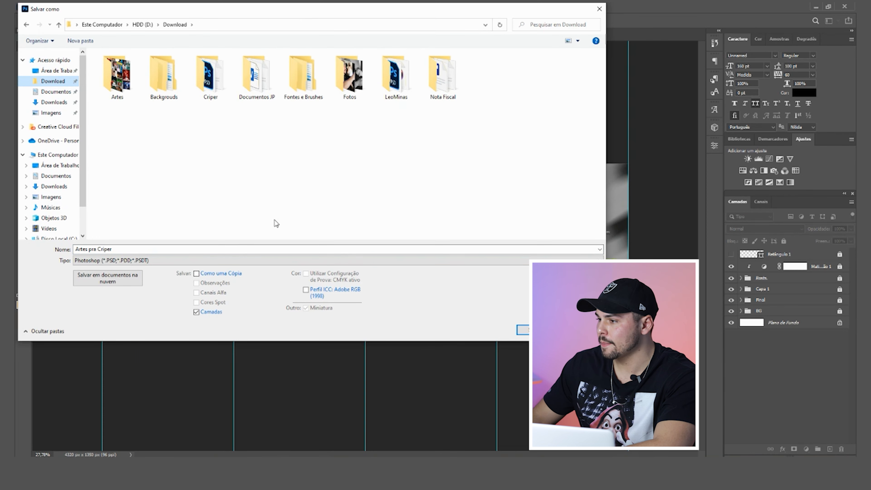
drag(98, 249, 123, 249)
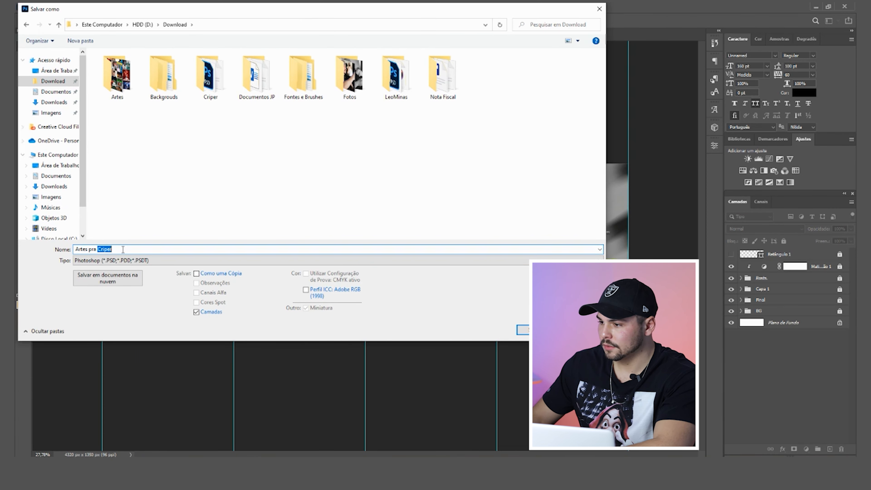
click(123, 249)
text(Carrossel)
key(Return)
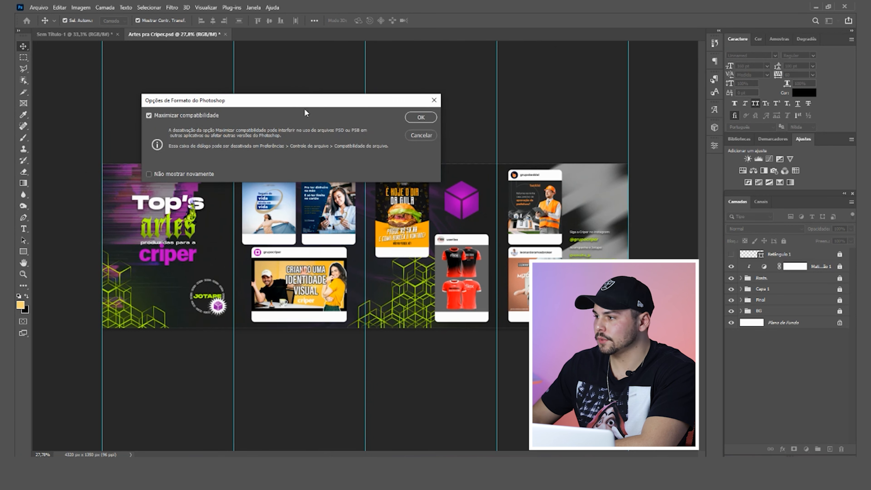
key(Return)
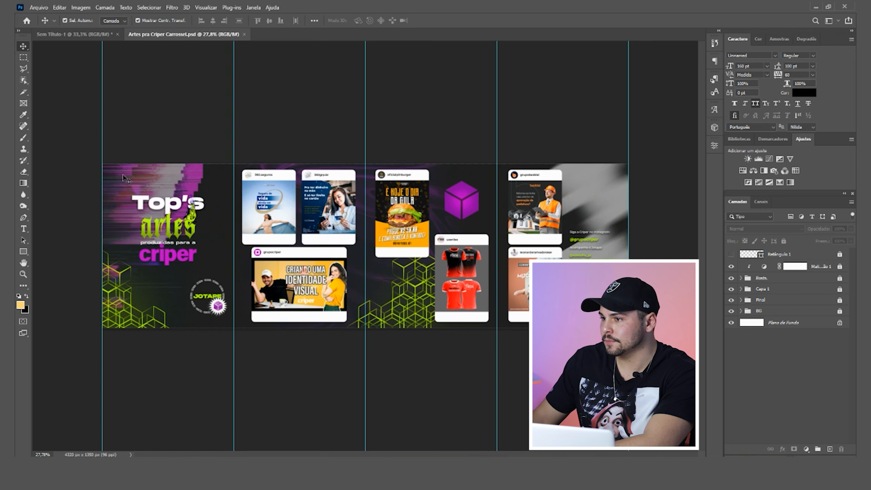
Divide the carousel into slices along its guides with the Slice tool
click(23, 93)
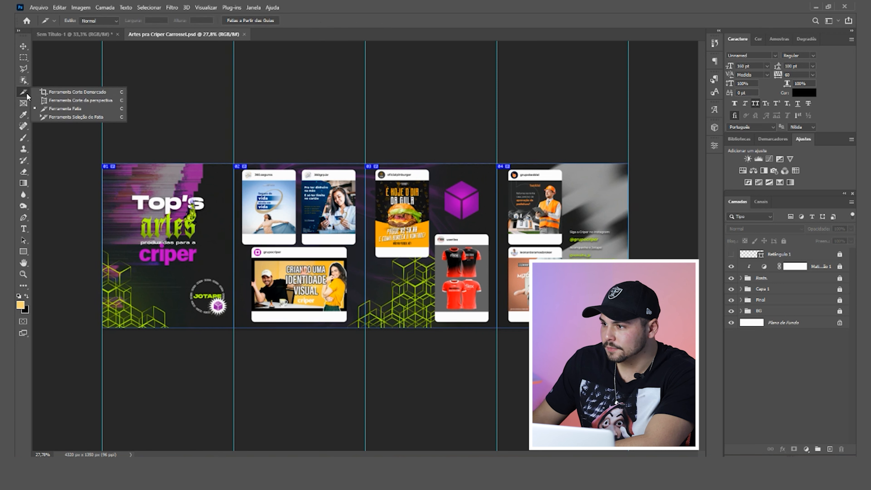
click(24, 93)
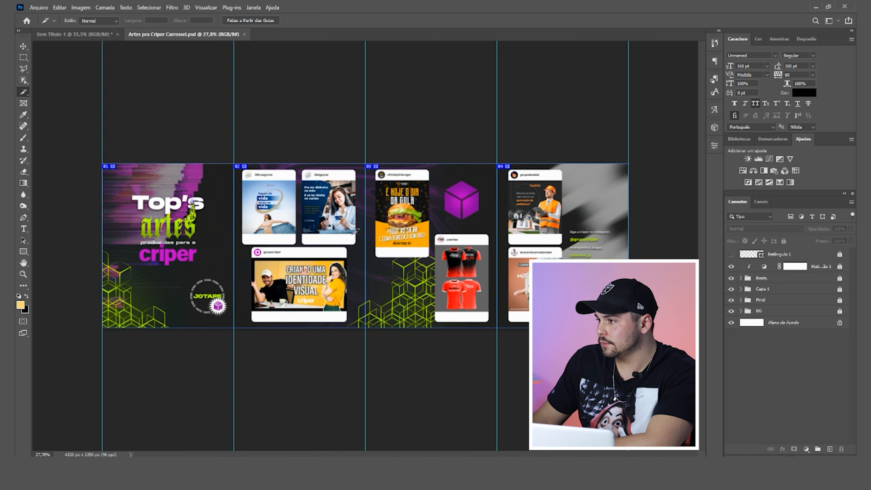
click(264, 20)
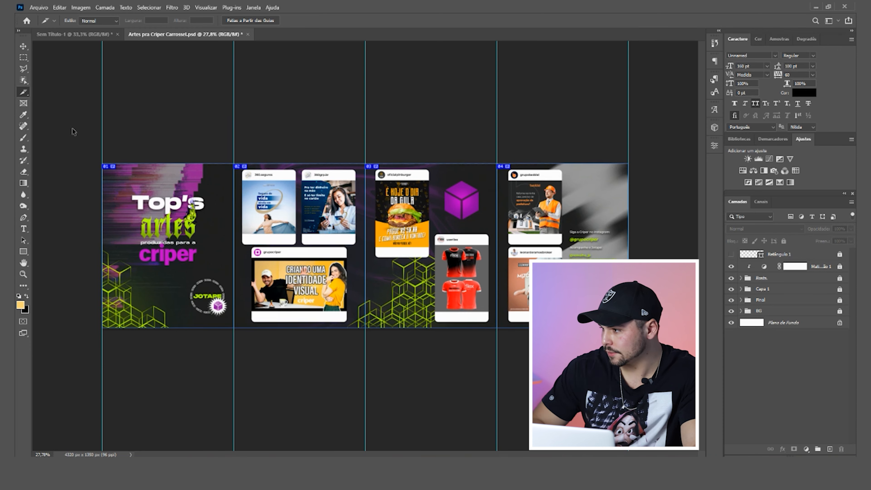
Open the carousel in Save for Web and examine the numbered slices across the optimized preview
key(ctrl+alt+shift+s)
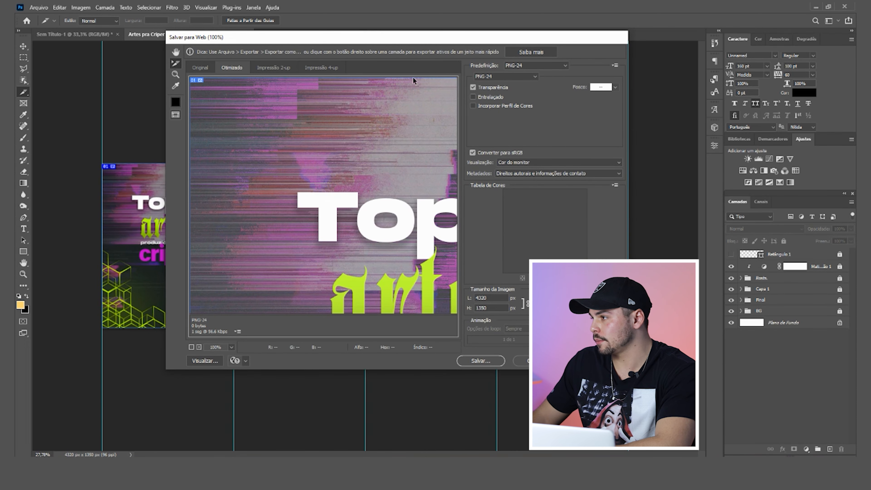
click(521, 360)
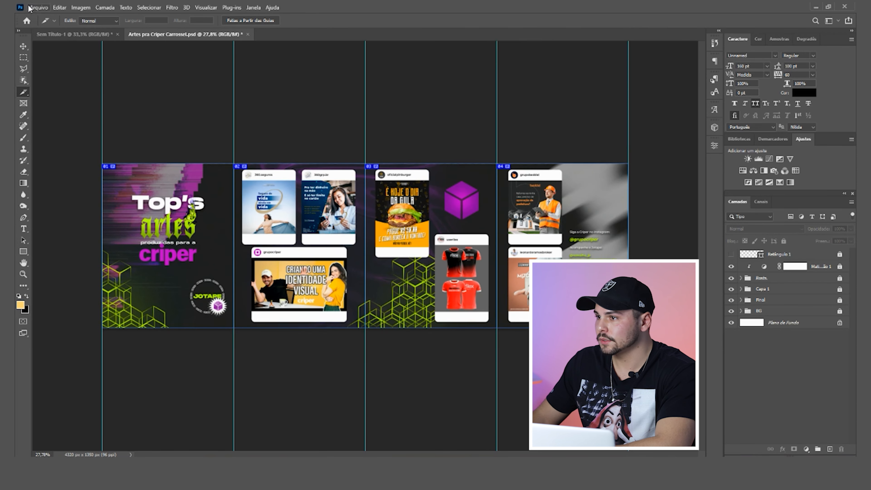
click(39, 8)
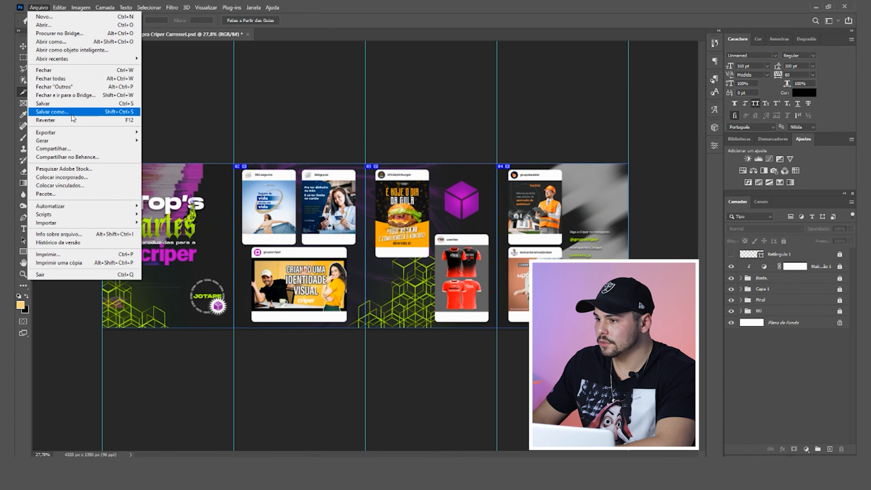
mouse_move(113, 133)
click(207, 165)
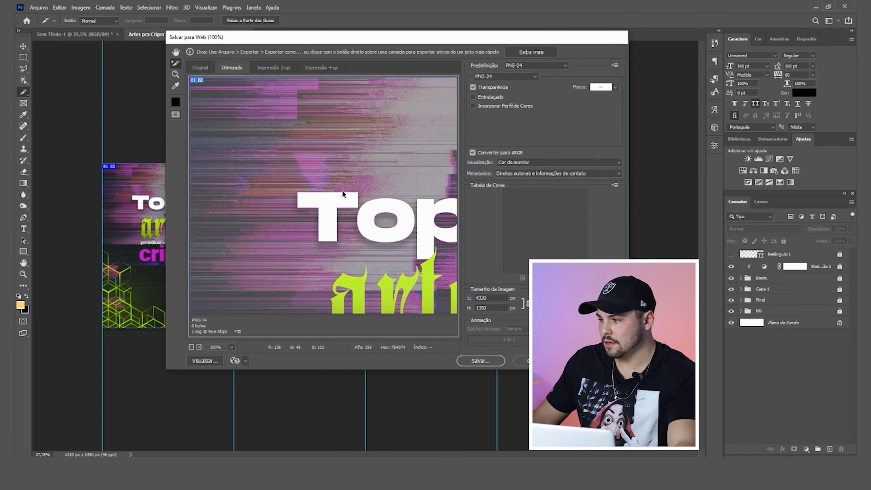
mouse_move(384, 205)
mouse_down()
mouse_move(344, 194)
mouse_move(386, 207)
mouse_up()
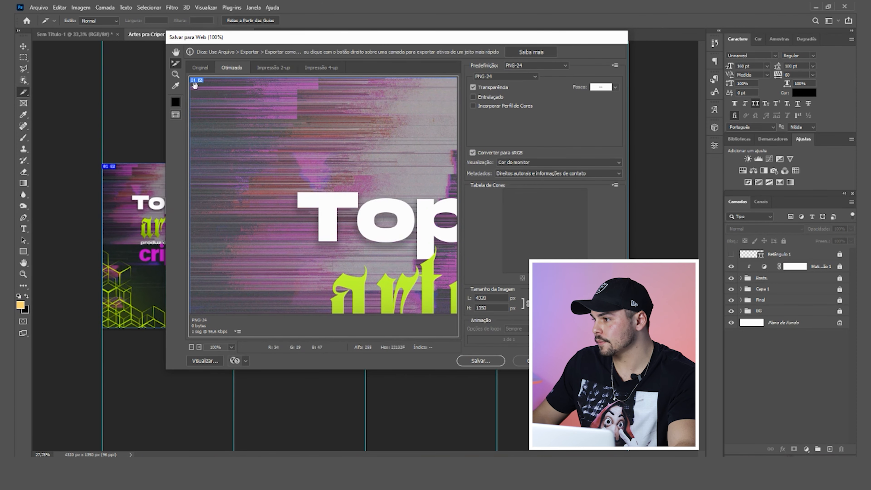
drag(377, 164, 185, 158)
drag(411, 164, 206, 159)
drag(385, 160, 258, 155)
drag(396, 154, 196, 151)
drag(445, 153, 303, 150)
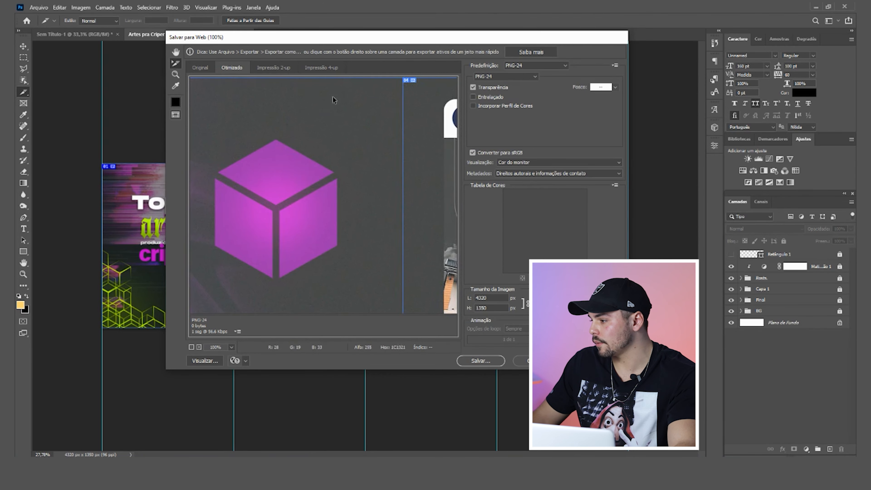
Export all slices as PNG-24 images only, named Artes-pra-Criper-Carrossel, into the Download folder
click(476, 362)
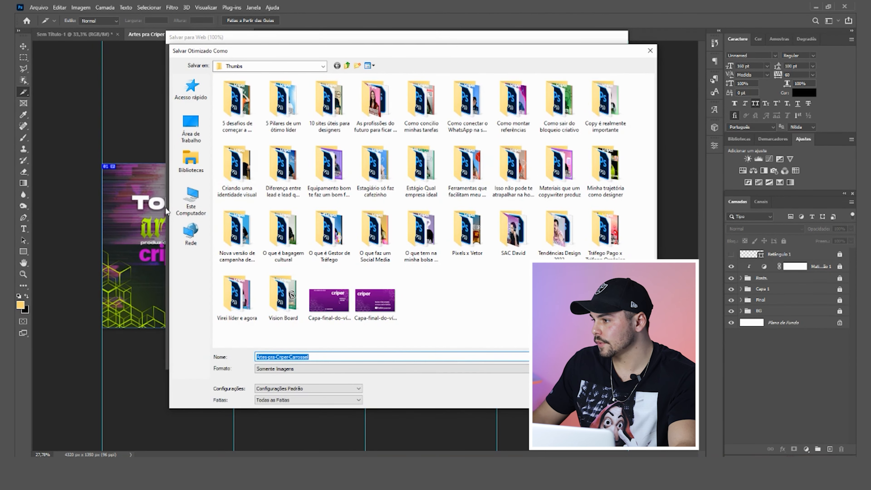
click(197, 100)
double_click(350, 98)
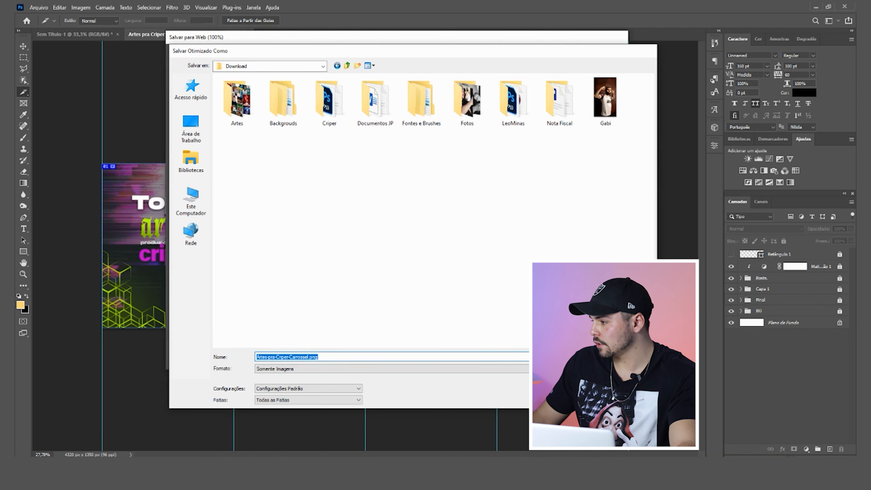
key(Return)
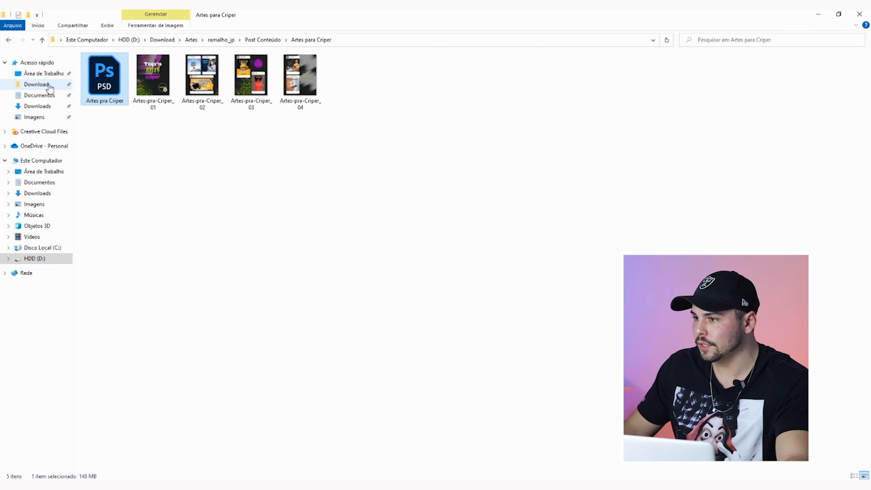
In File Explorer, open the images folder inside Download and review the exported carousel slides at full size, from the first to the last
click(48, 84)
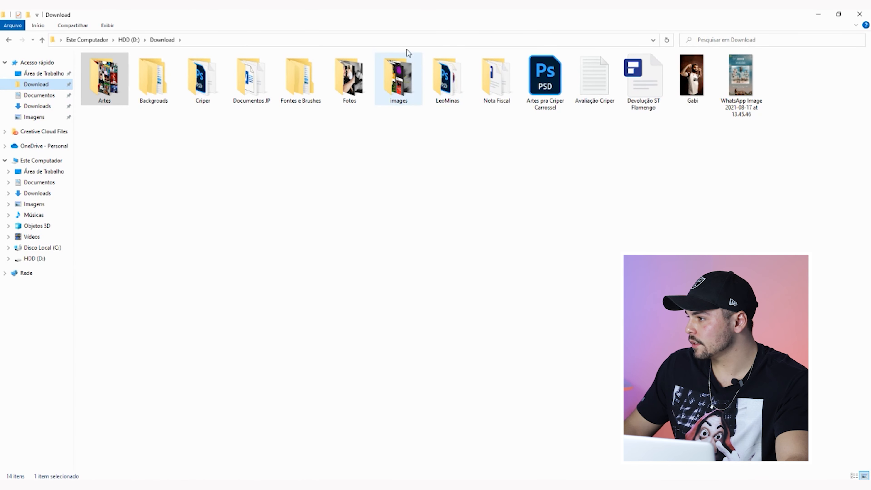
double_click(402, 96)
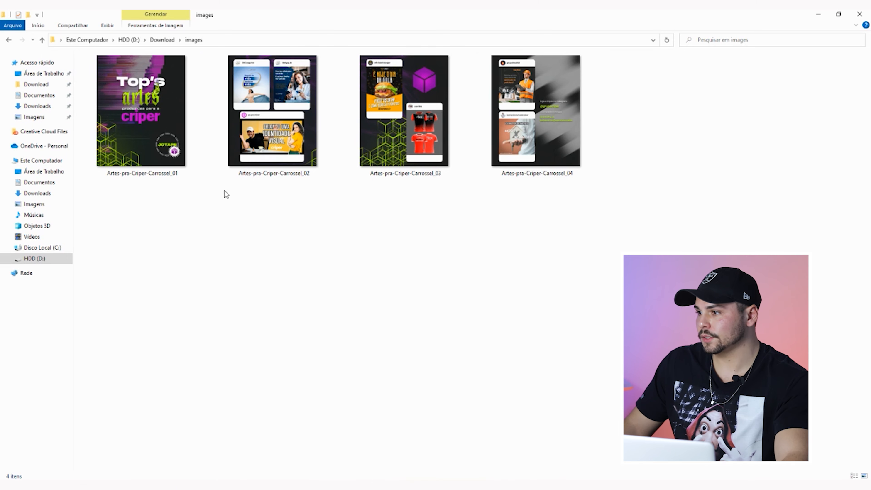
double_click(154, 127)
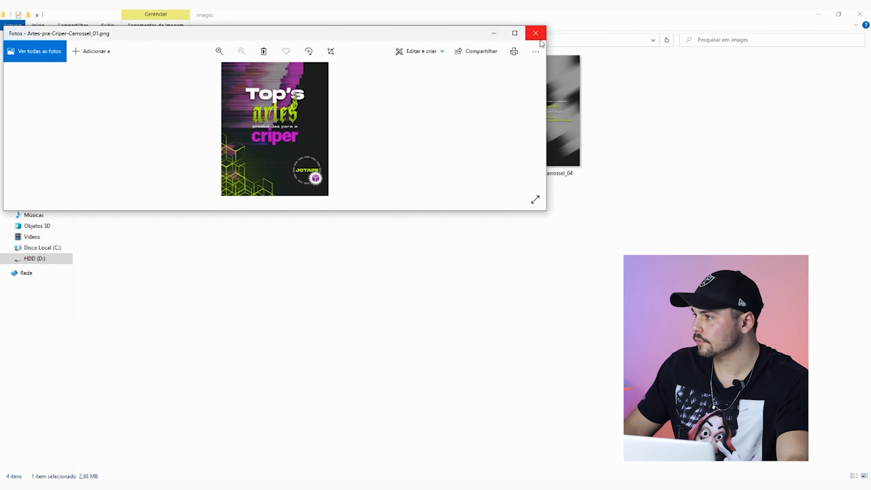
click(515, 33)
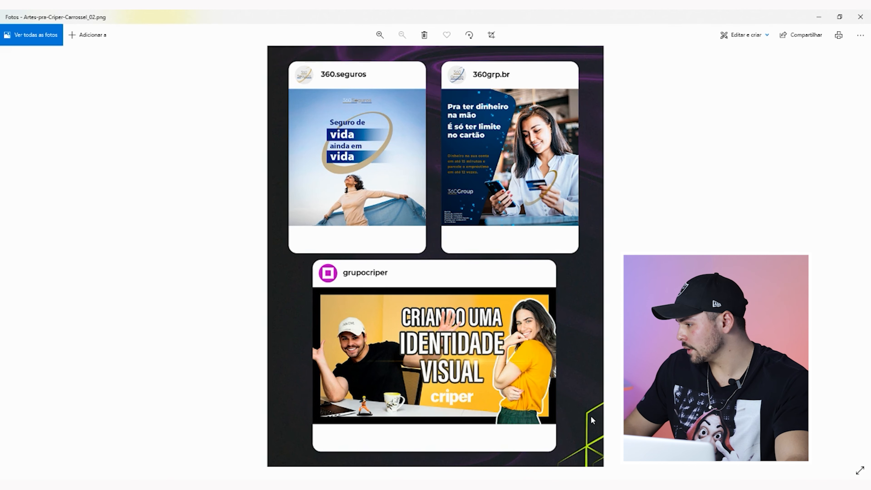
click(861, 261)
click(860, 261)
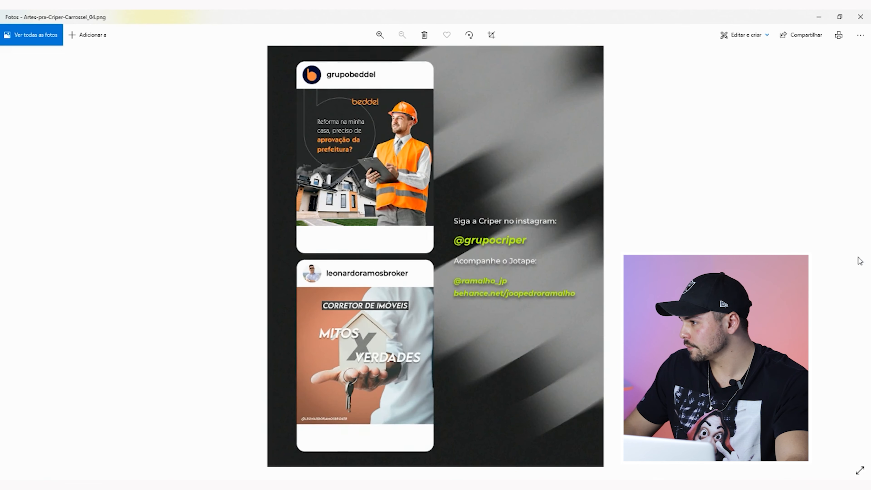
click(859, 18)
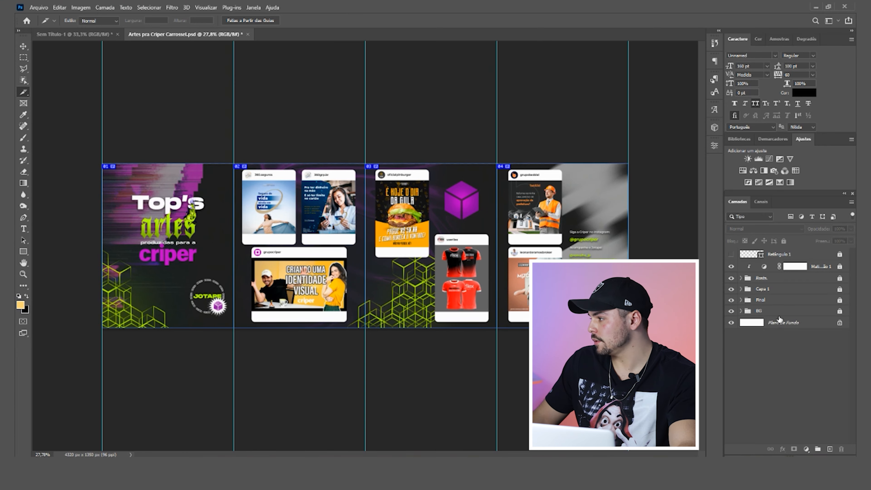